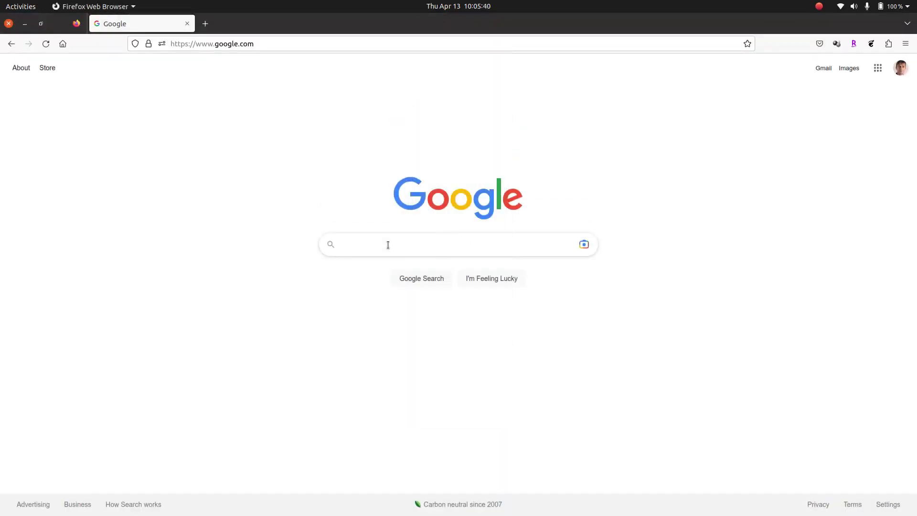
Search Google for 'obs livestream' and open the official Open Broadcaster Software result.
type("OBS")
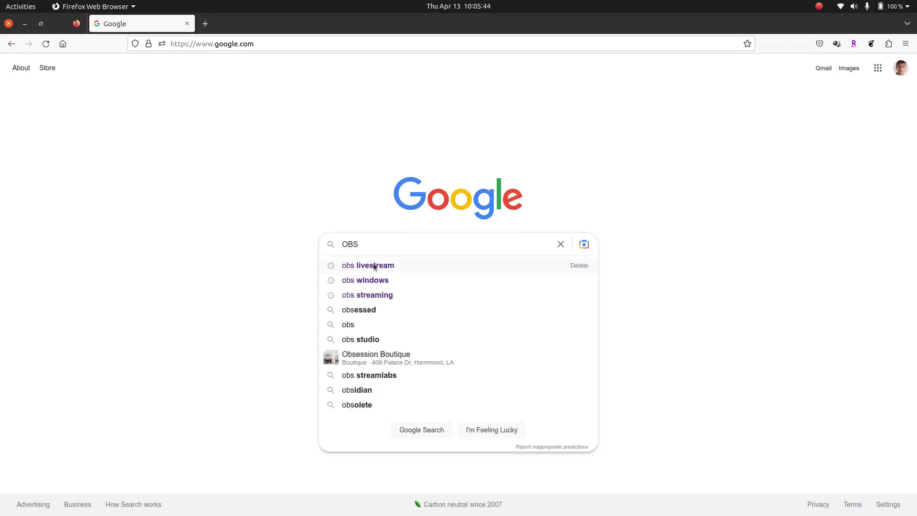
left_click(374, 264)
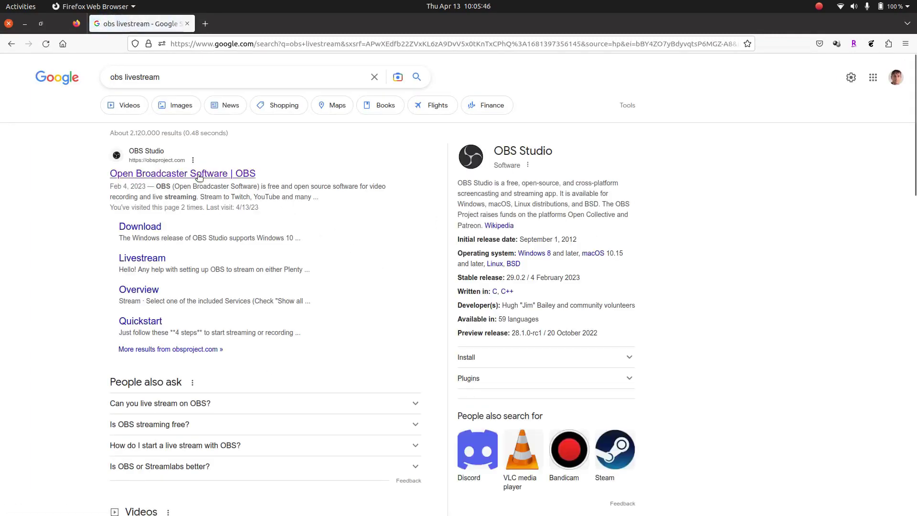
left_click(198, 175)
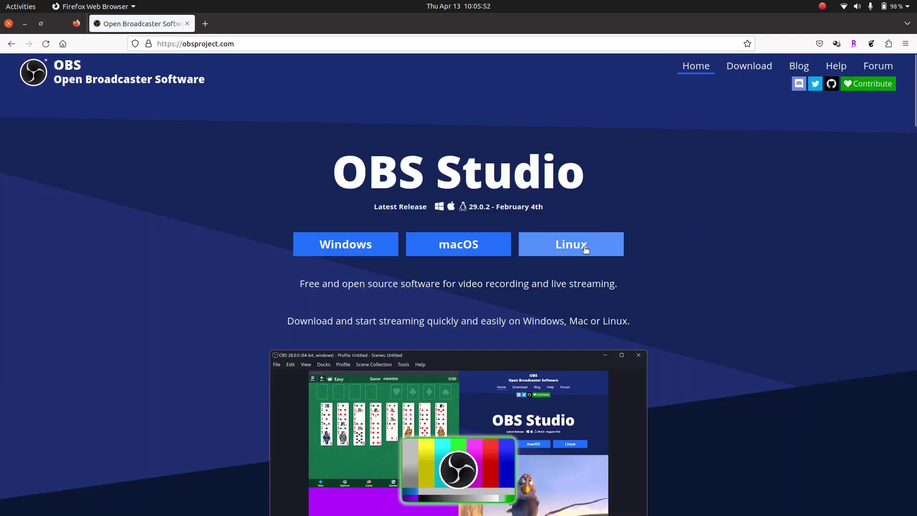
View the obsproject.com home page, then switch away to the bare desktop.
key("ctrl+alt+Down")
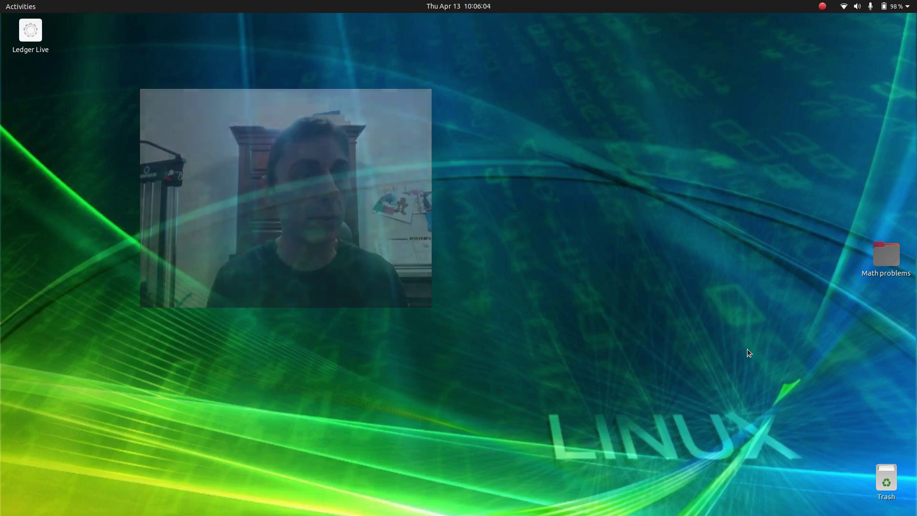
key("alt+Tab")
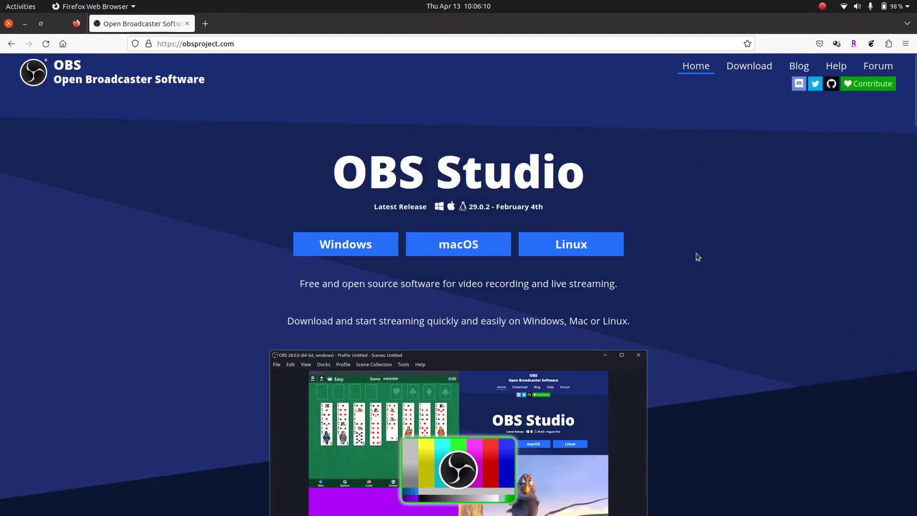
key("super+d")
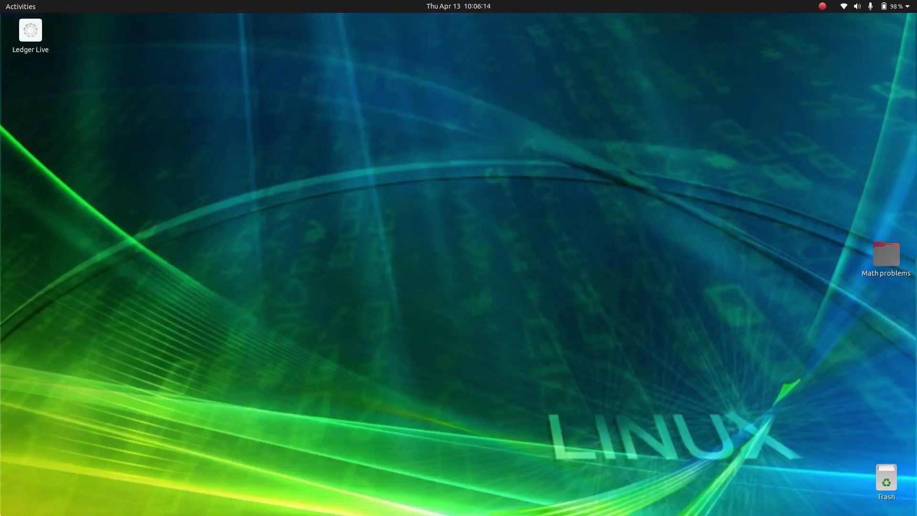
Launch OBS Studio 29.0.2 from the applications grid.
left_click(10, 510)
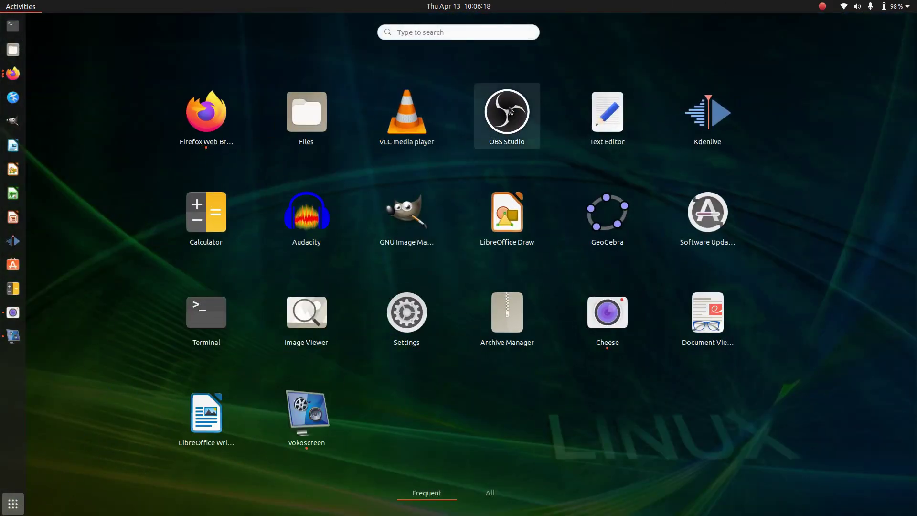
left_click(507, 114)
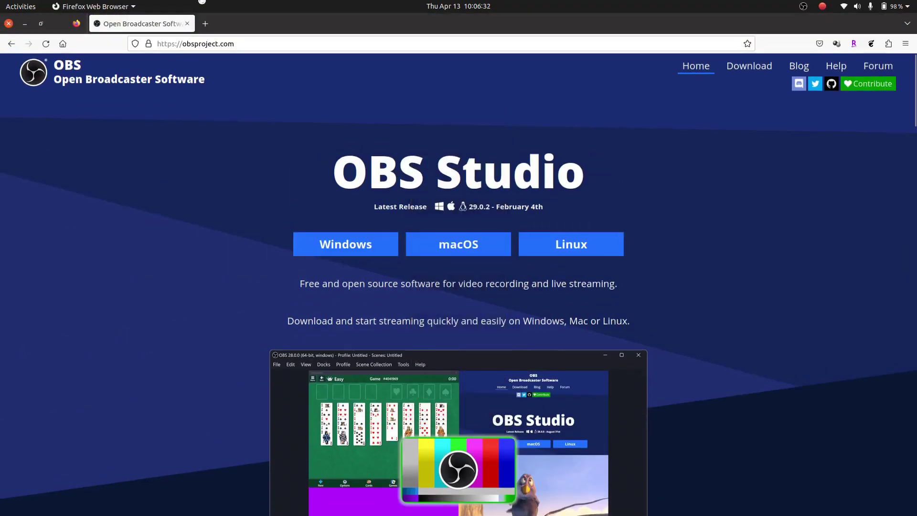
Go to YouTube by entering 'you' in the browser address bar.
left_click(248, 41)
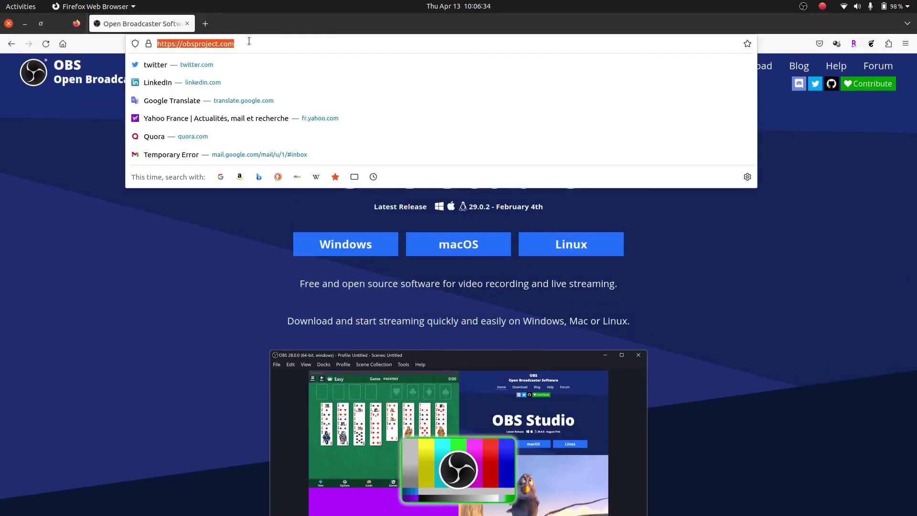
type("youtu")
key("Return")
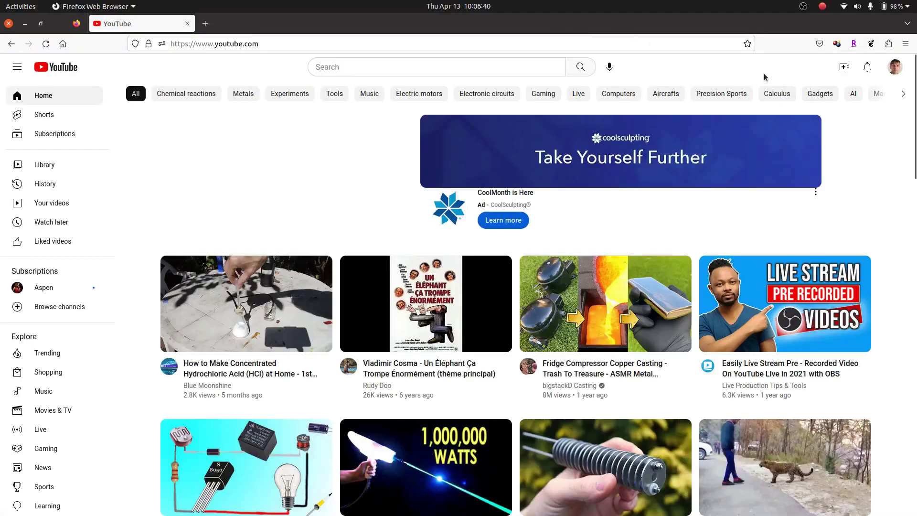
Switch to the Blue Moonshine channel and show its YouTube Studio Content page.
left_click(894, 66)
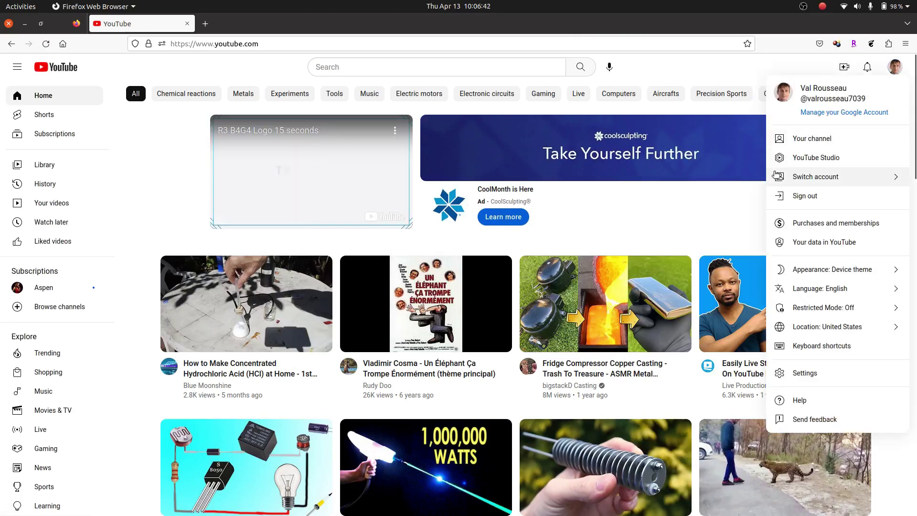
left_click(828, 177)
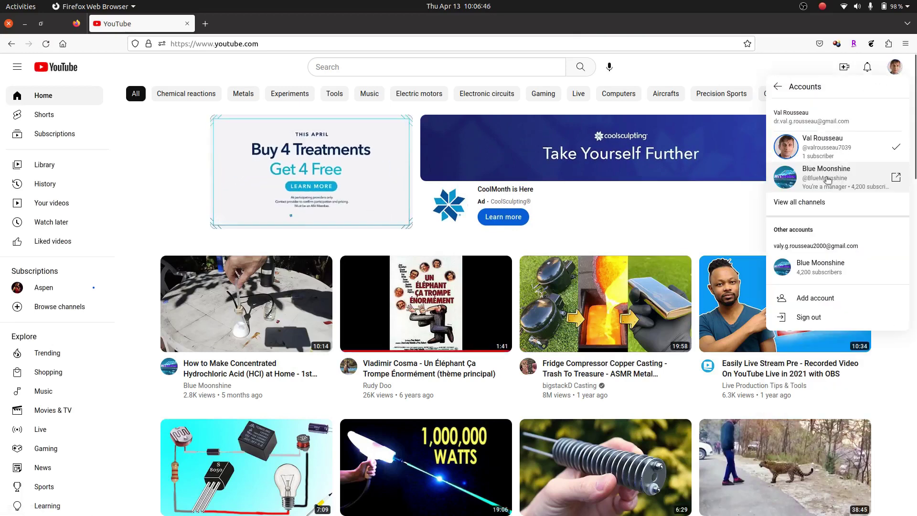
left_click(826, 179)
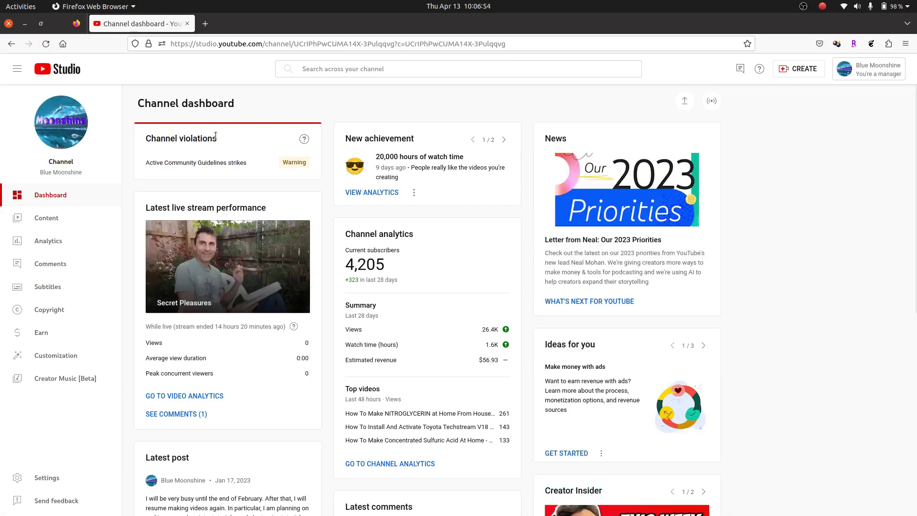
left_click(56, 221)
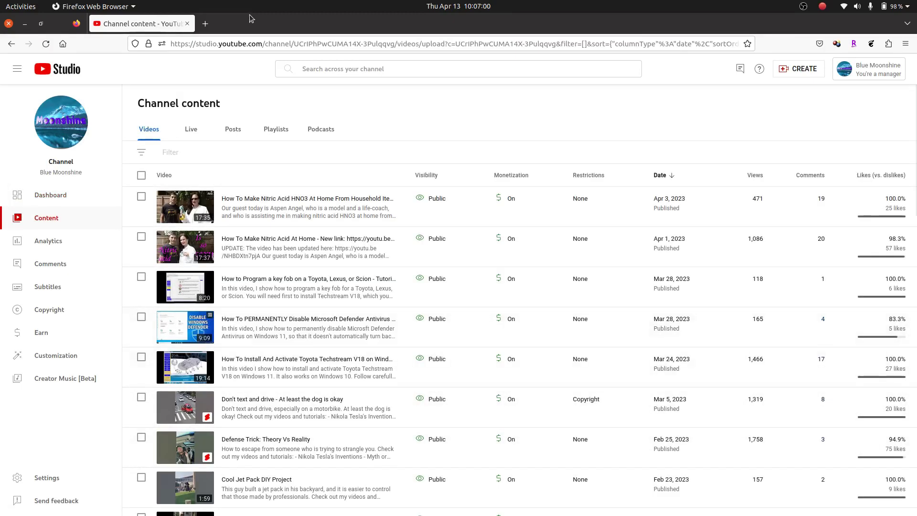
Show the channel's Live replays, then move to an empty desktop workspace.
left_click(193, 131)
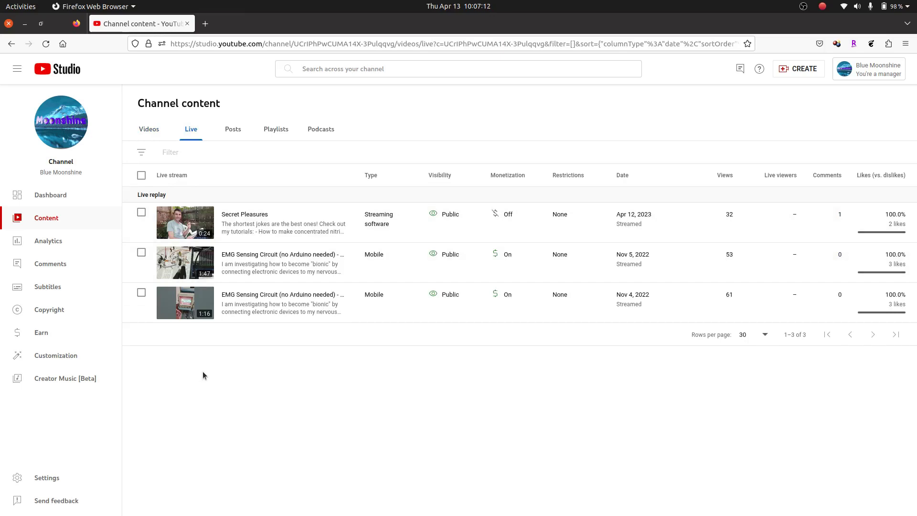
key("ctrl+alt+Down")
key("ctrl+alt+Down")
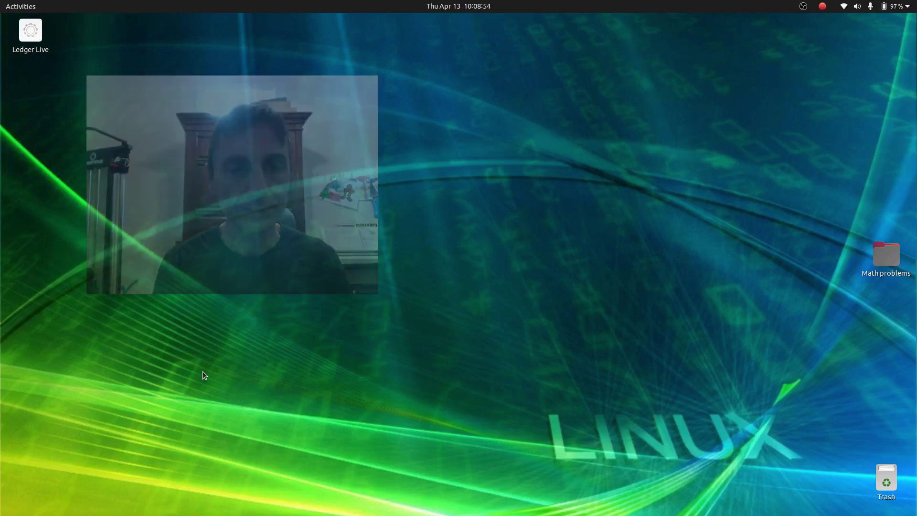
Bring up the OBS Studio workspace and view the scene collection options, showing only Untitled.
key("alt+Tab")
key("super+h")
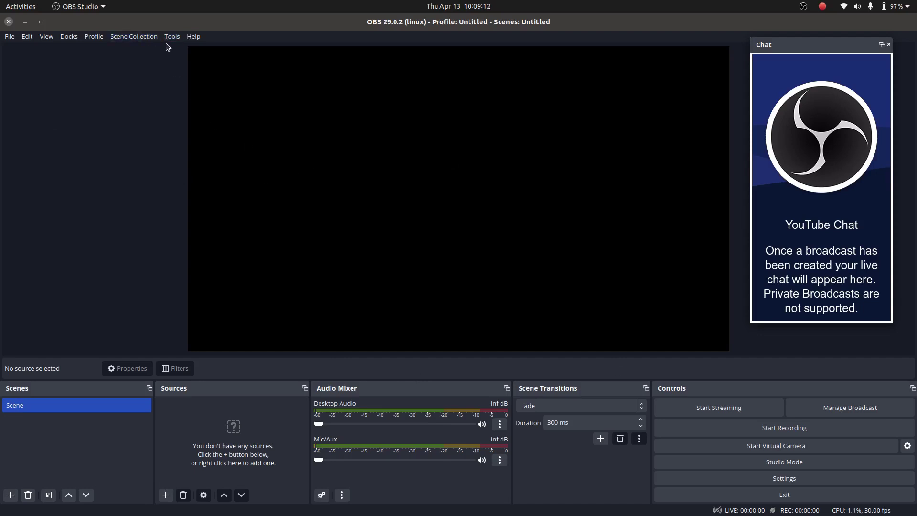
left_click(145, 35)
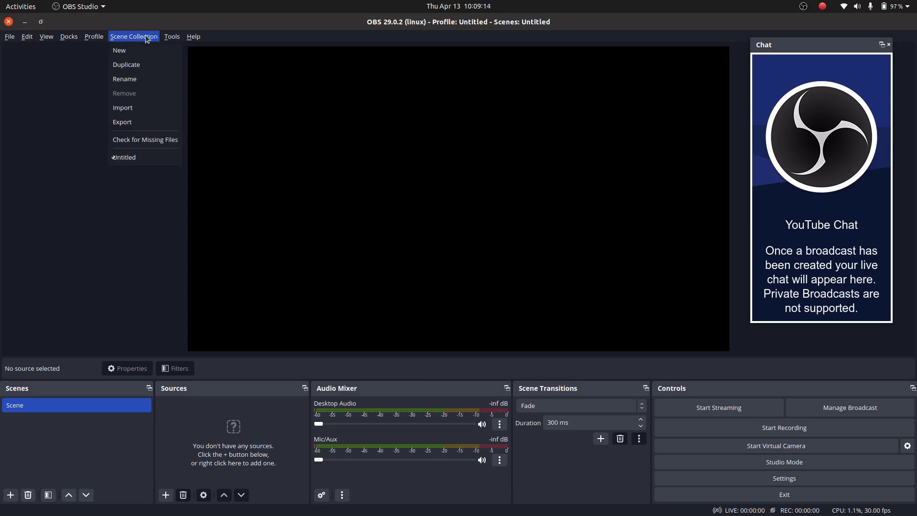
Launch the Auto-Configuration Wizard from Tools, on its Usage Information step optimized for streaming.
mouse_move(171, 36)
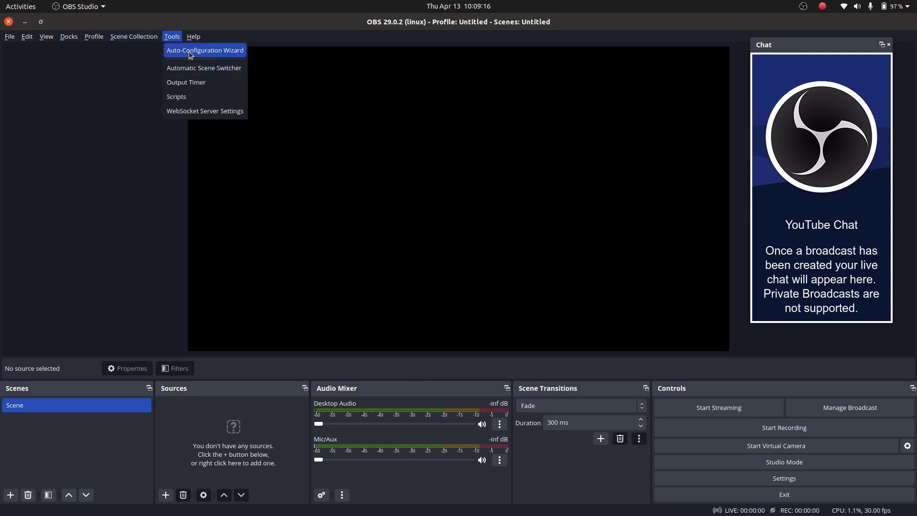
key("Escape")
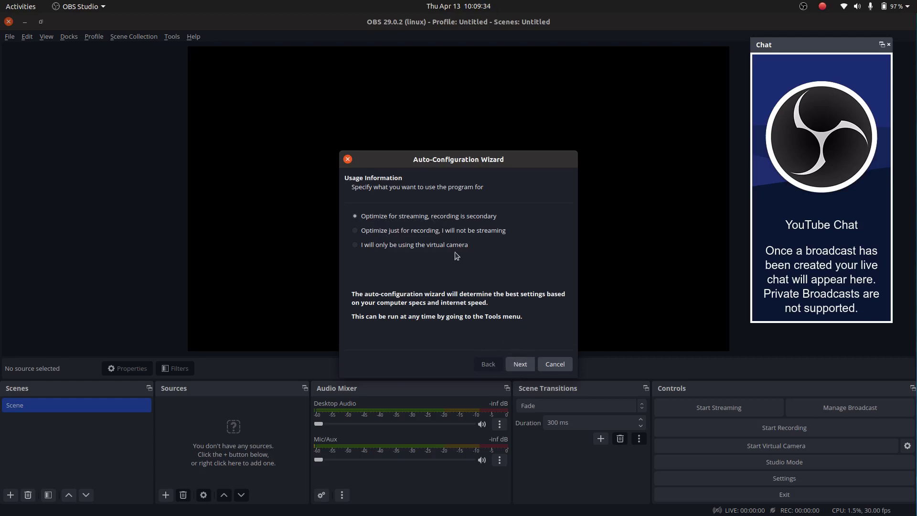
Run the wizard's YouTube - RTMPS bandwidth test and apply 922 bitrate, x264, 640x360 at 60 FPS.
left_click(520, 366)
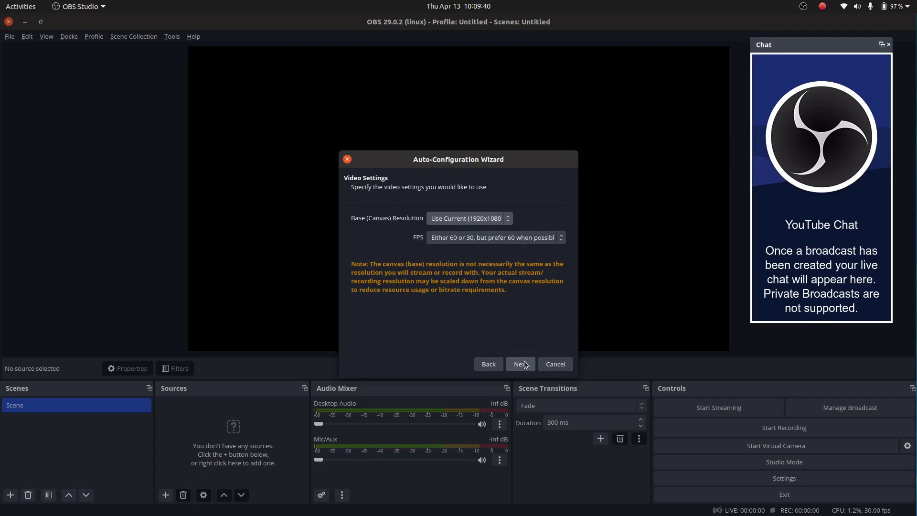
left_click(525, 366)
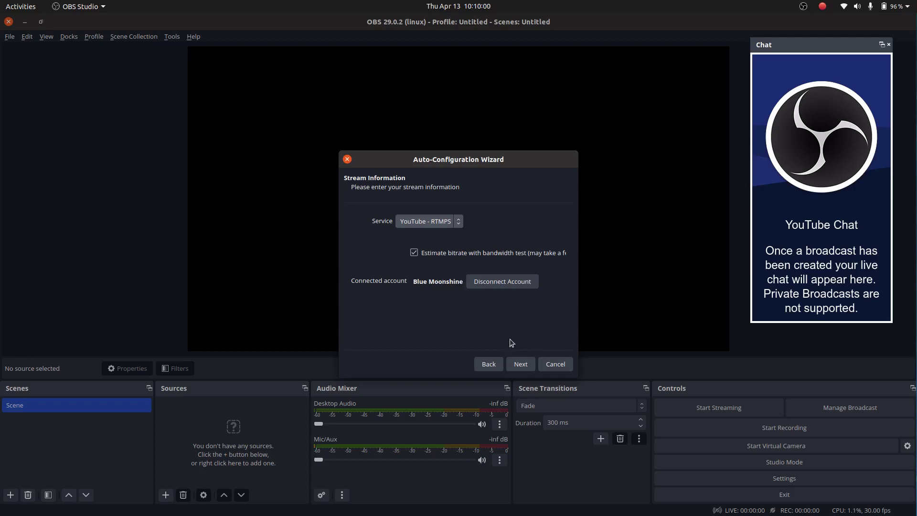
left_click(520, 364)
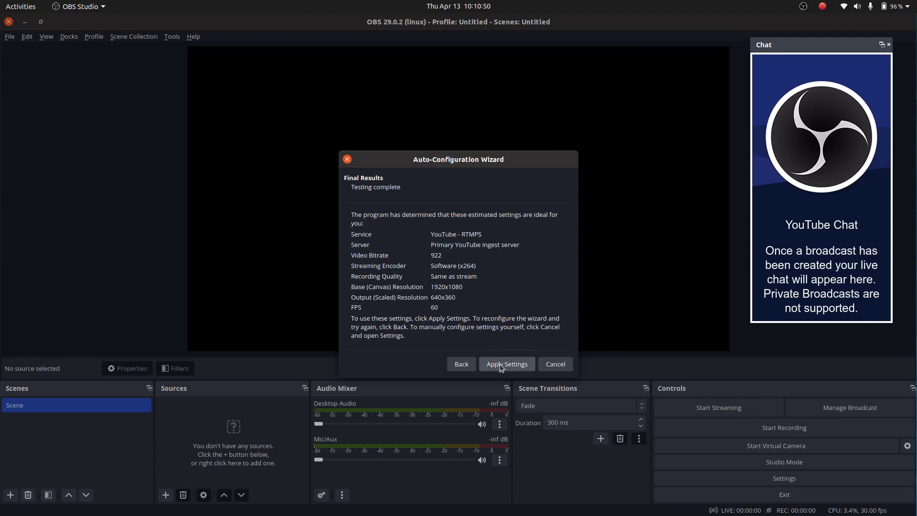
left_click(500, 366)
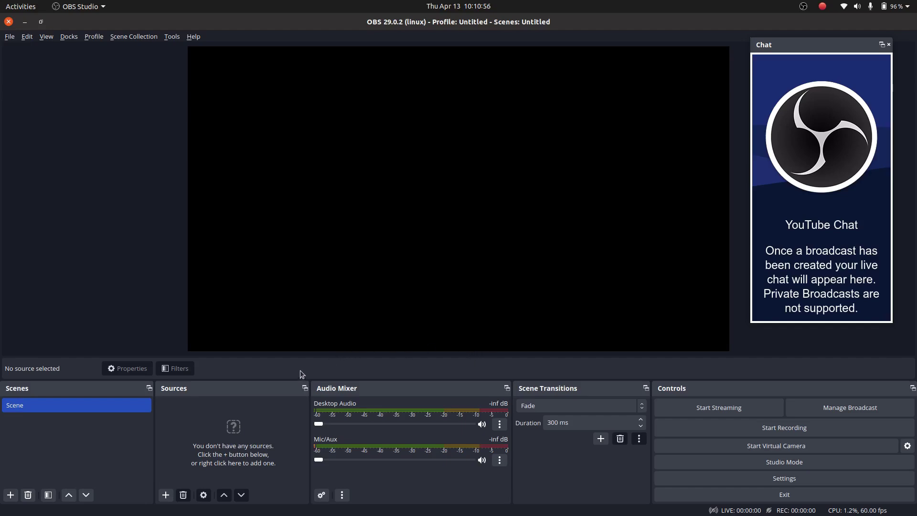
Hide OBS to show the desktop and bring up Files on the Home folder.
key("super+d")
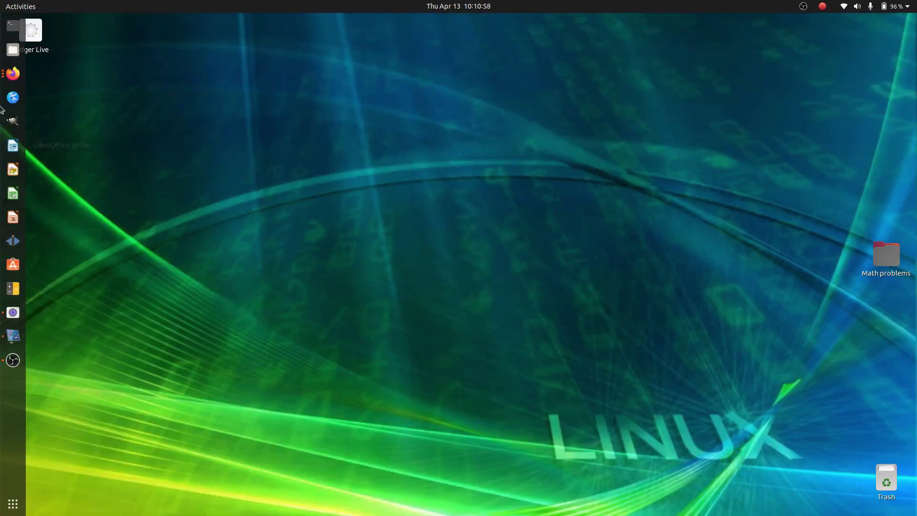
left_click(13, 50)
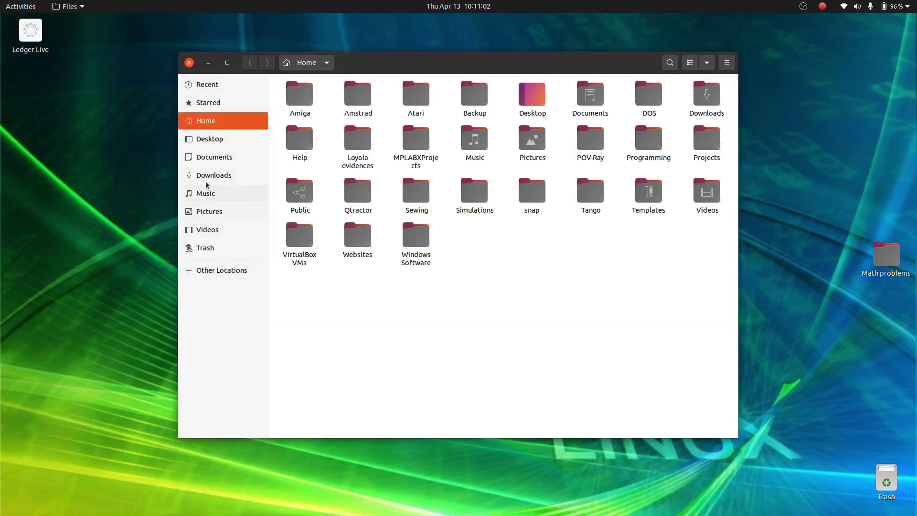
Preview Blue Moonshine.webm from Videos > Clips in VLC, then return to OBS Studio.
left_click(205, 230)
double_click(301, 107)
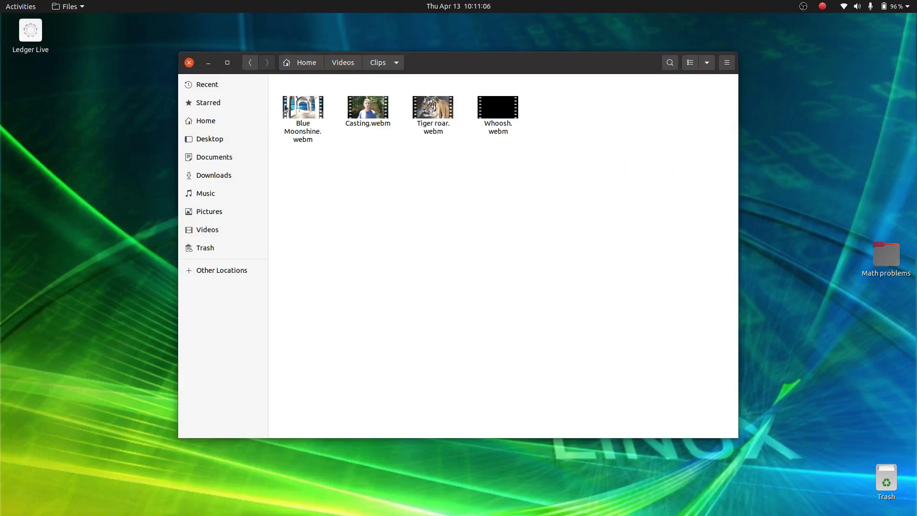
left_click(307, 112)
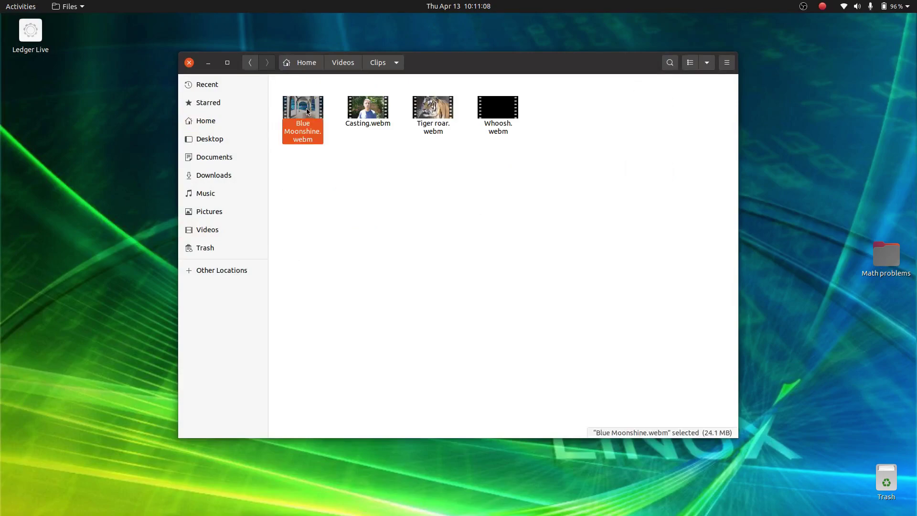
double_click(307, 112)
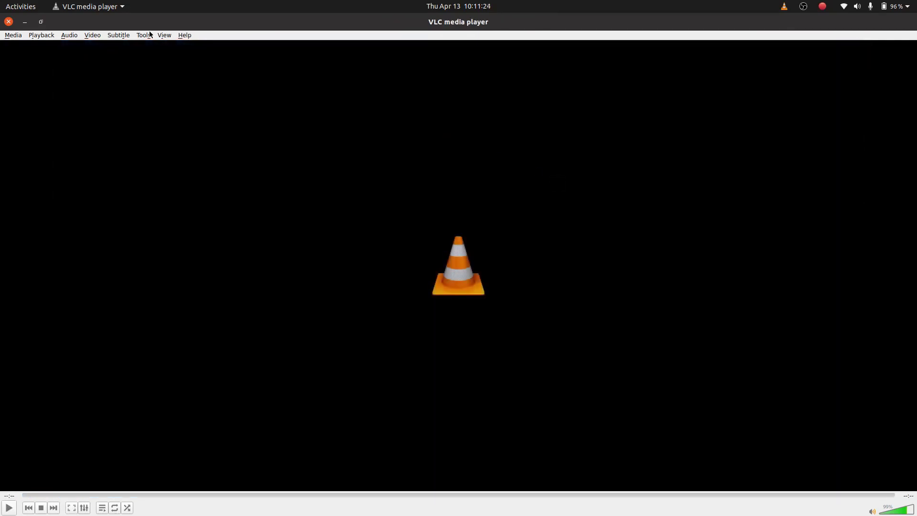
left_click(8, 22)
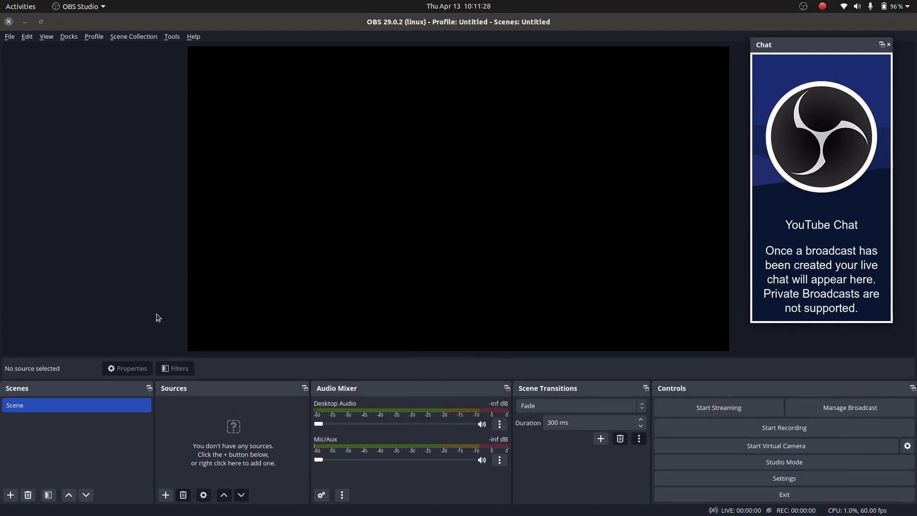
left_click(165, 495)
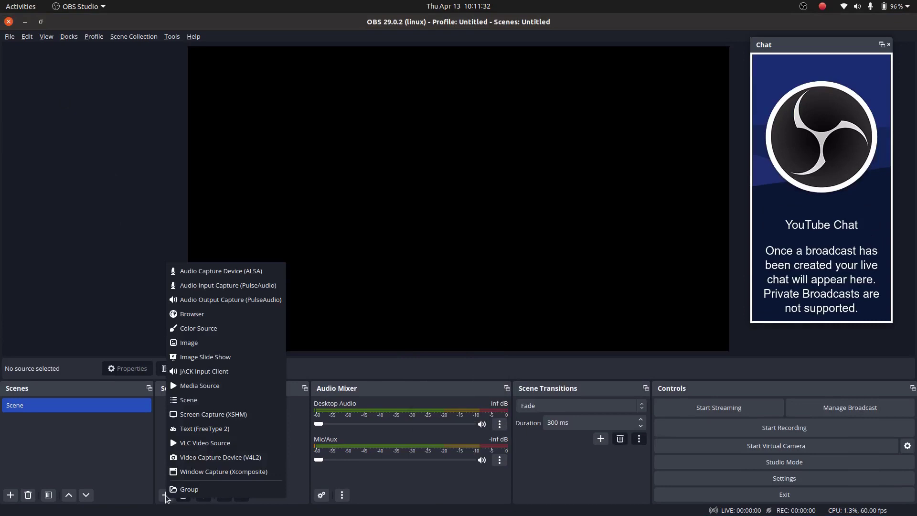
Choose Media Source as the new source type to add to the scene.
left_click(186, 388)
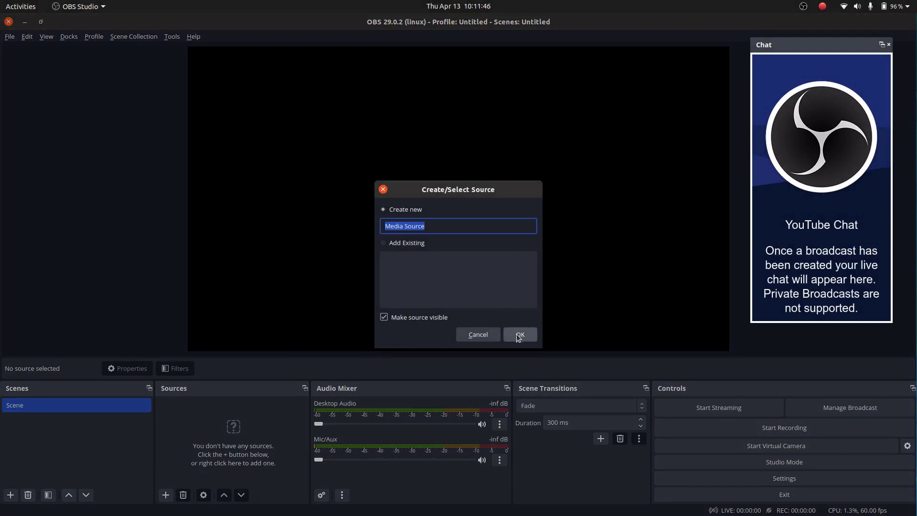
Cancel the Media Source and add a VLC Video Source to the scene instead.
left_click(486, 332)
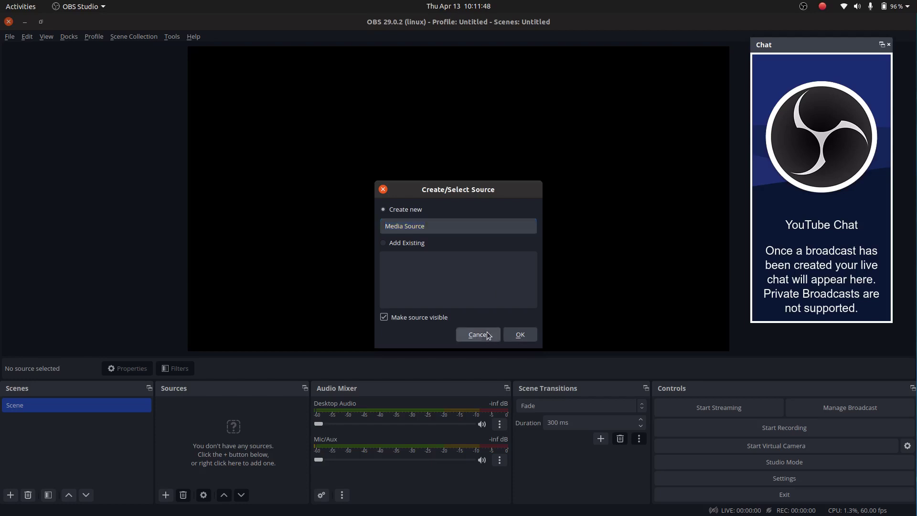
left_click(165, 493)
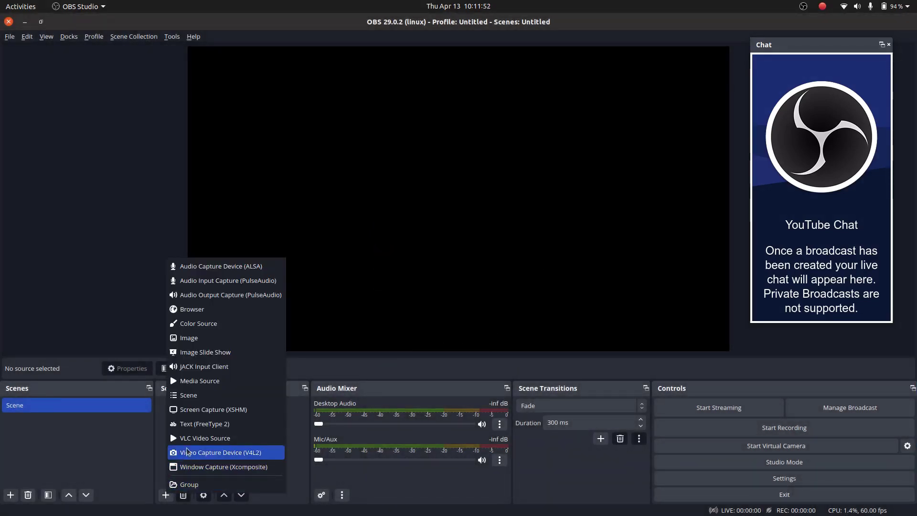
left_click(214, 438)
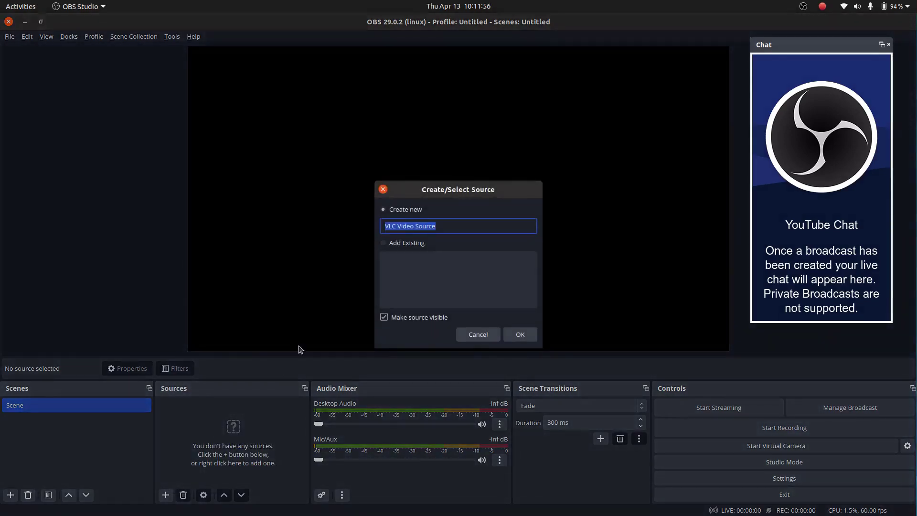
left_click(527, 337)
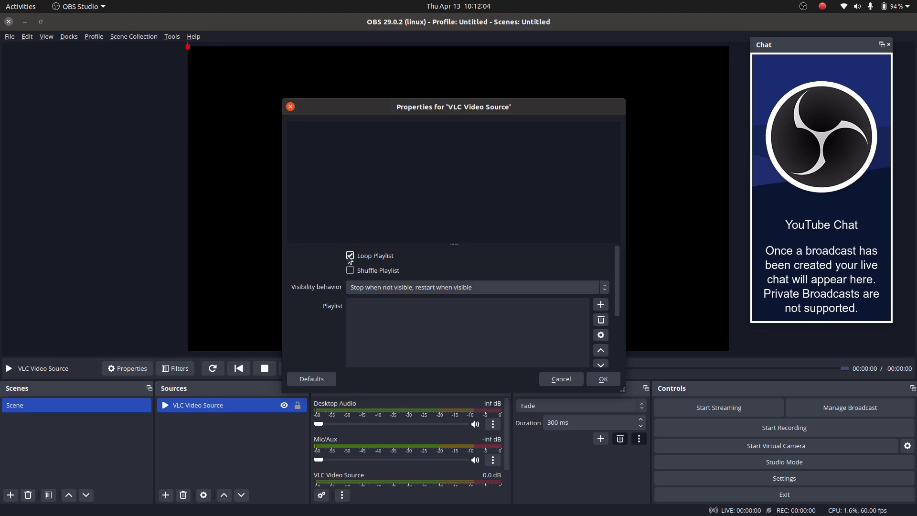
left_click(601, 305)
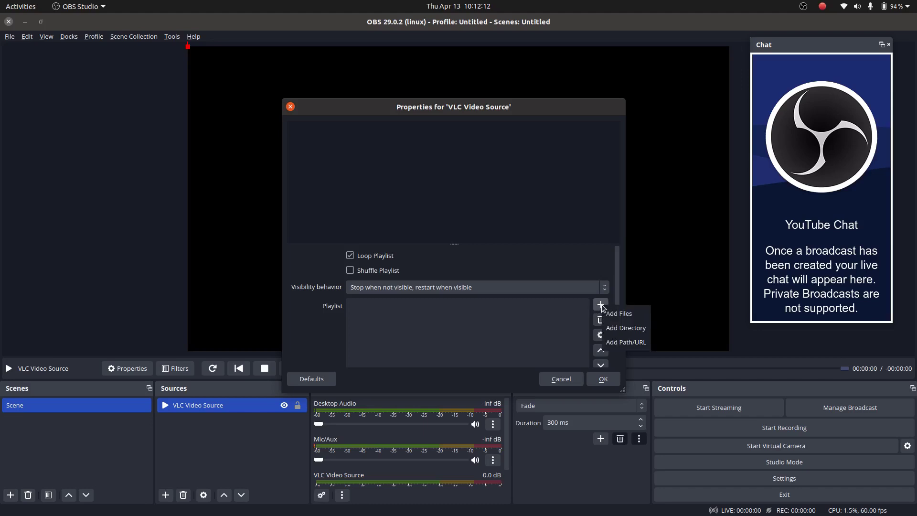
Add Videos > Clips > Blue Moonshine.webm to the VLC playlist, preview it, then stop playback.
left_click(625, 316)
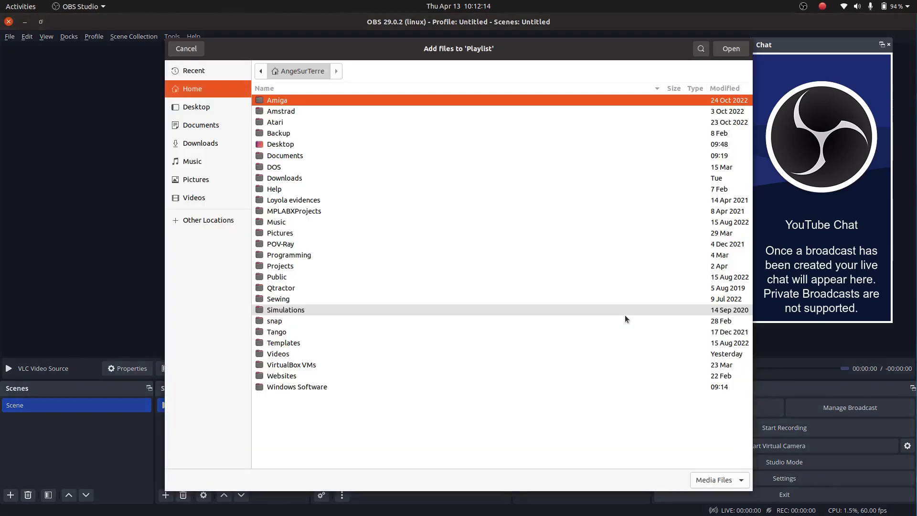
left_click(188, 198)
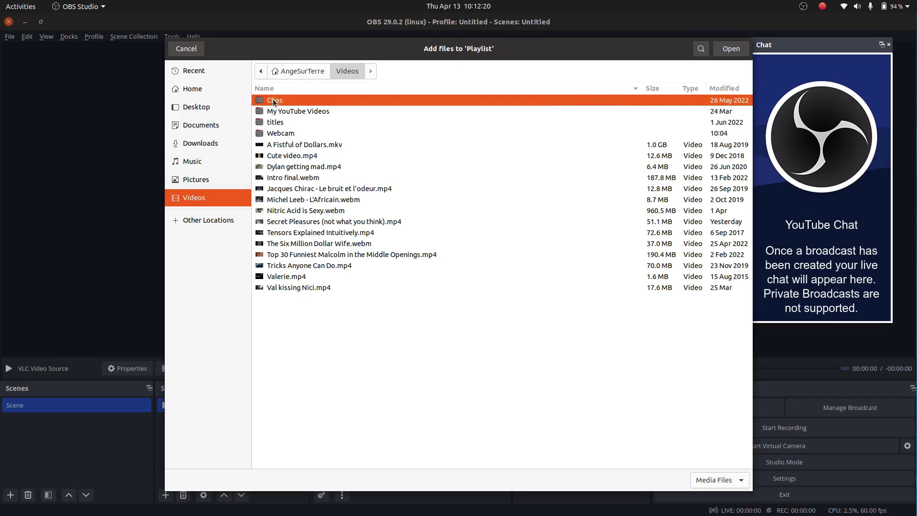
double_click(273, 99)
double_click(273, 99)
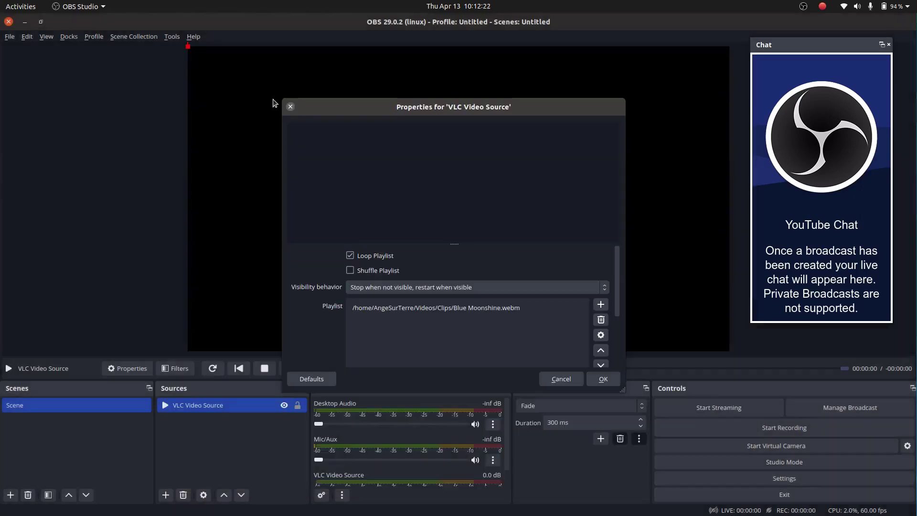
left_click(603, 378)
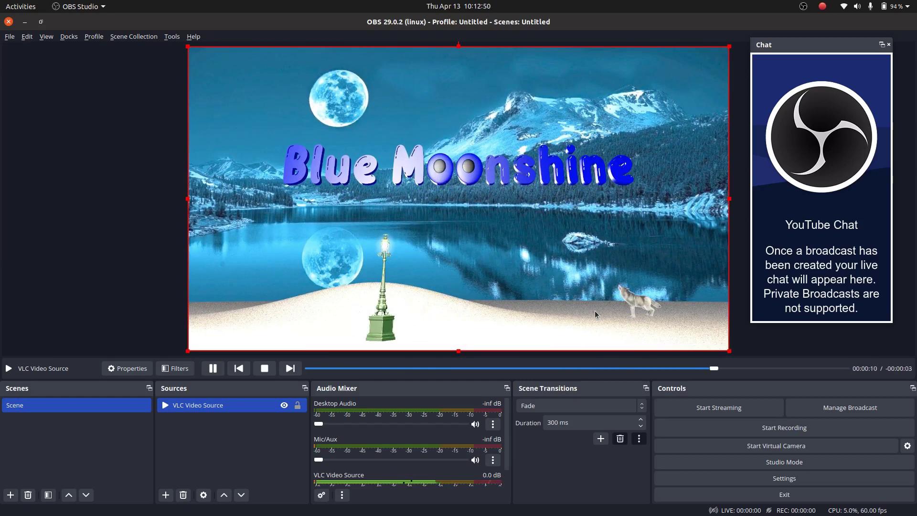
left_click(266, 369)
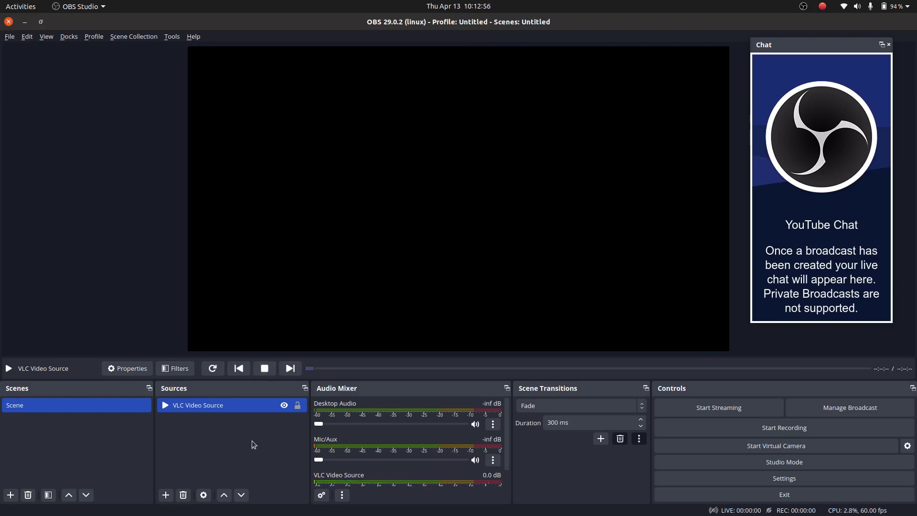
Start a YouTube broadcast setup with title 'Test' and description 'My description'.
left_click(727, 408)
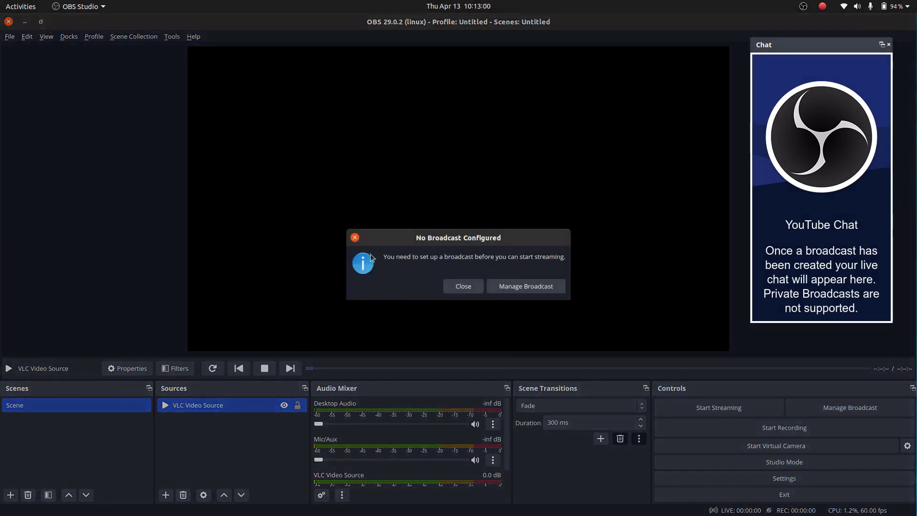
left_click(530, 286)
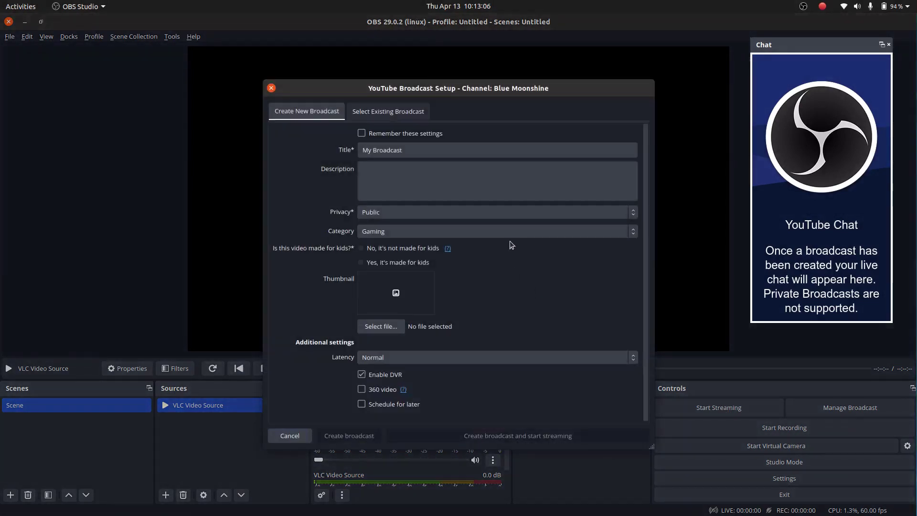
left_click_drag(415, 150, 362, 150)
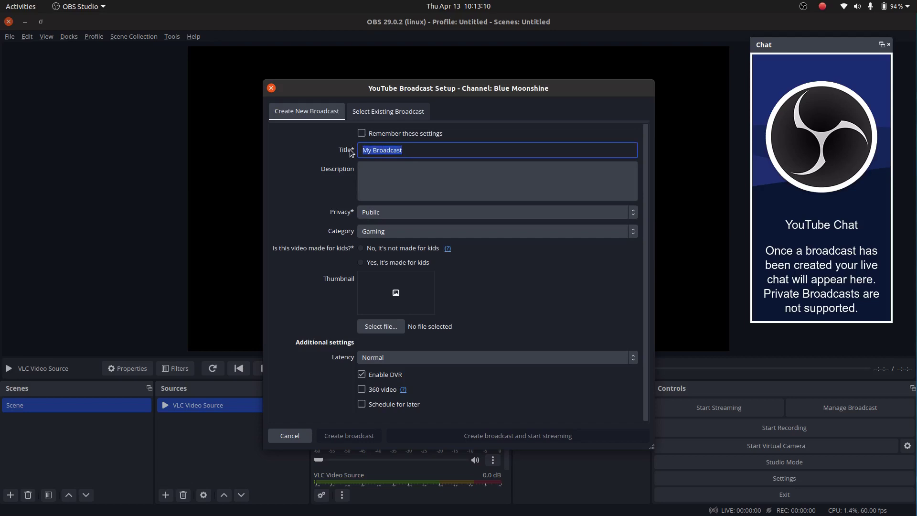
type("Test")
left_click(386, 181)
type("M")
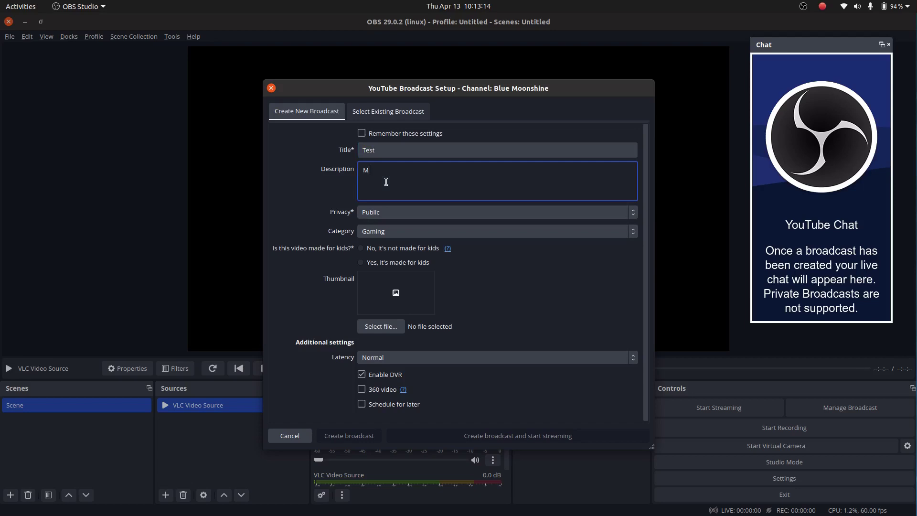
type("y description")
left_click(401, 213)
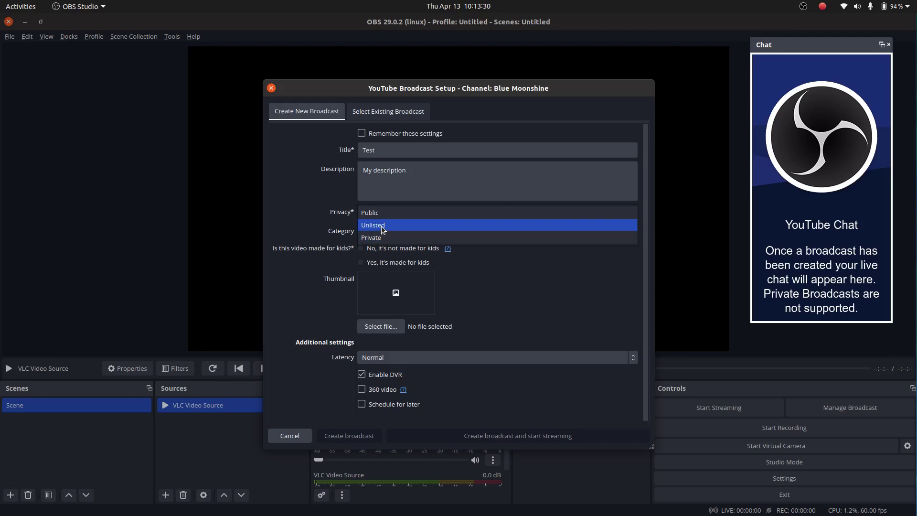
Set privacy Unlisted, not made for kids, category Film & Animation, then create the broadcast and go live.
left_click(383, 229)
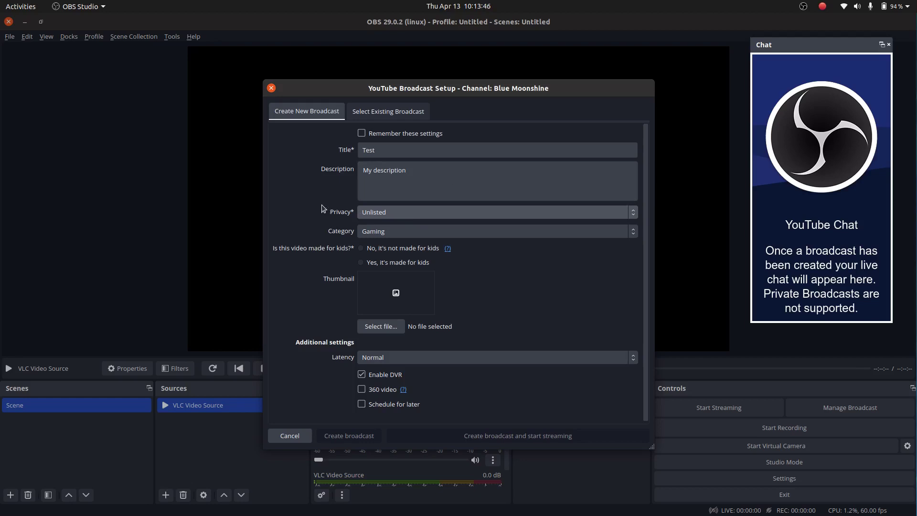
left_click(361, 249)
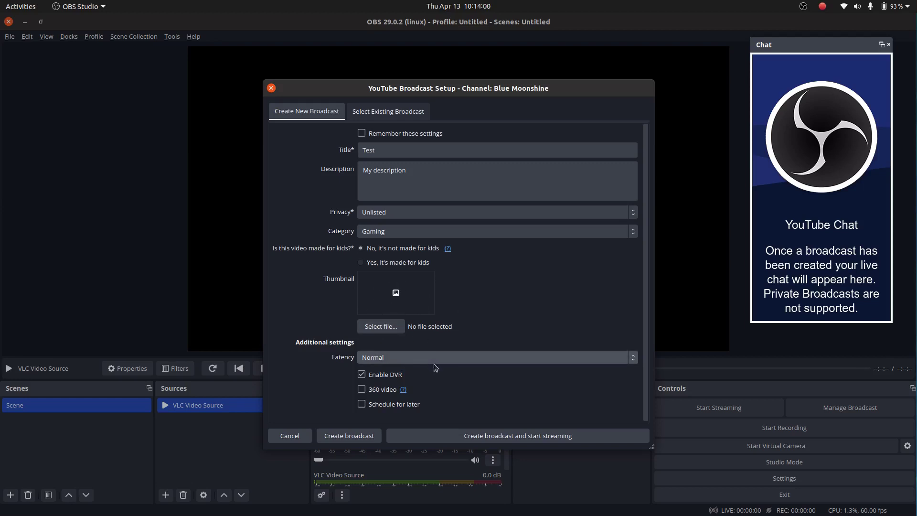
left_click(381, 233)
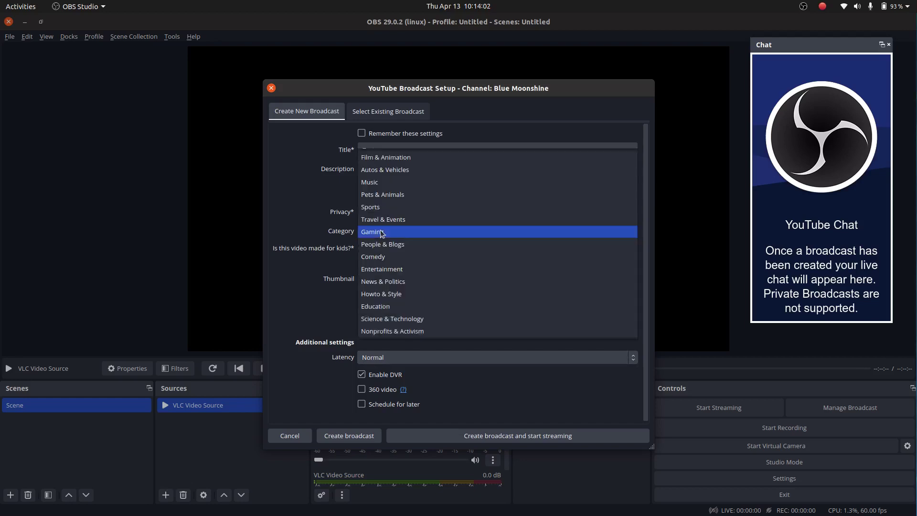
left_click(385, 160)
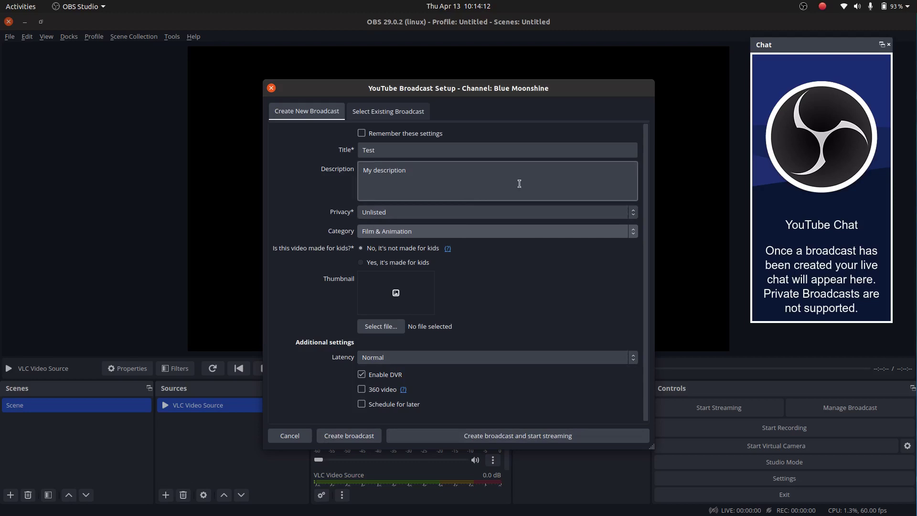
left_click(536, 436)
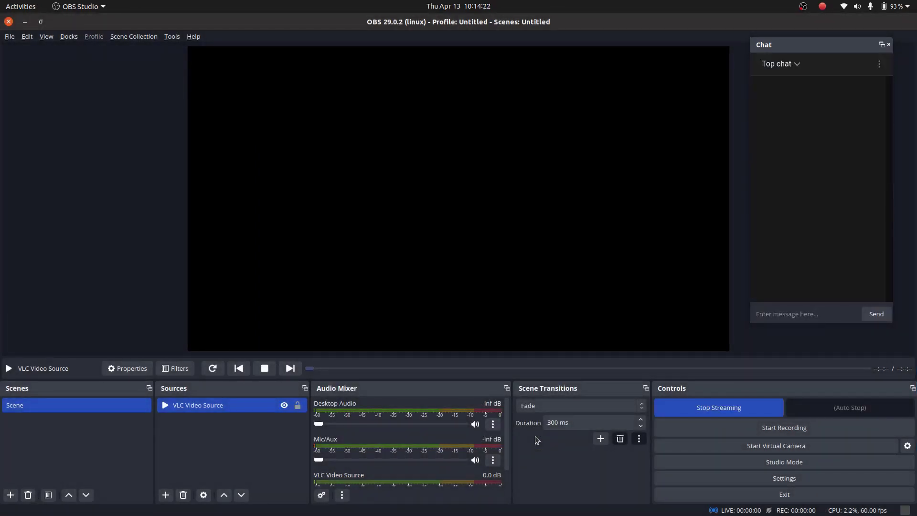
Play the Blue Moonshine video into the stream, stop streaming after confirming, and stop the media.
left_click(289, 368)
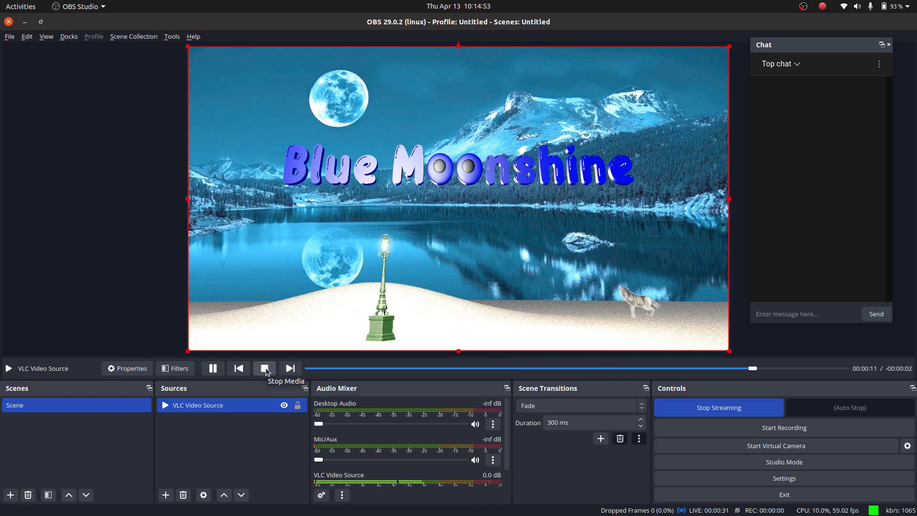
left_click(719, 409)
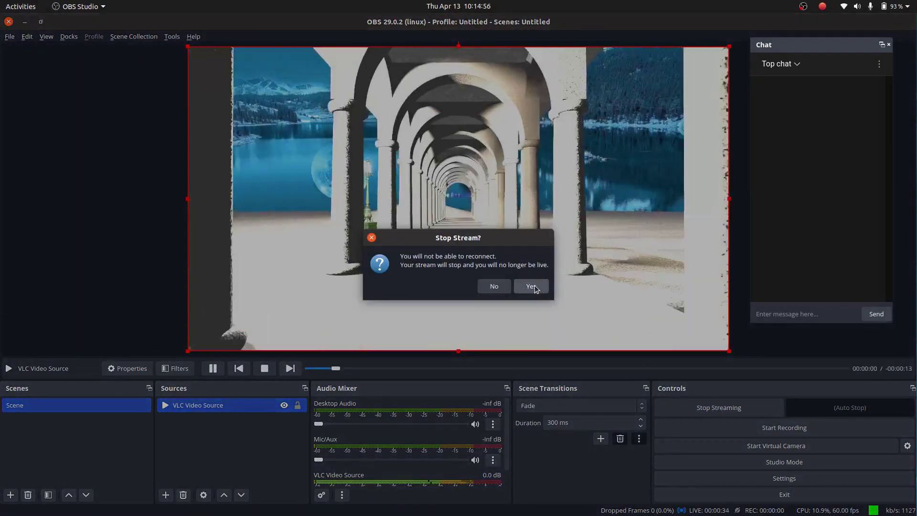
left_click(531, 286)
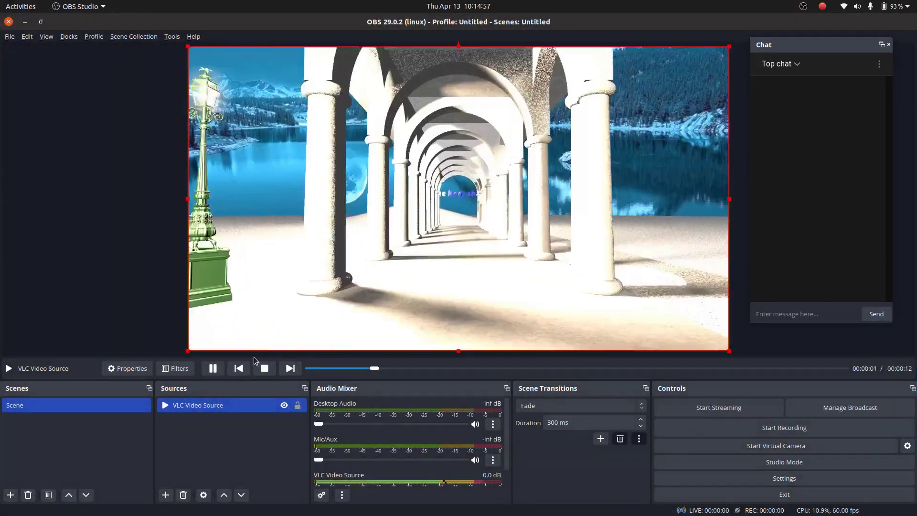
left_click(264, 368)
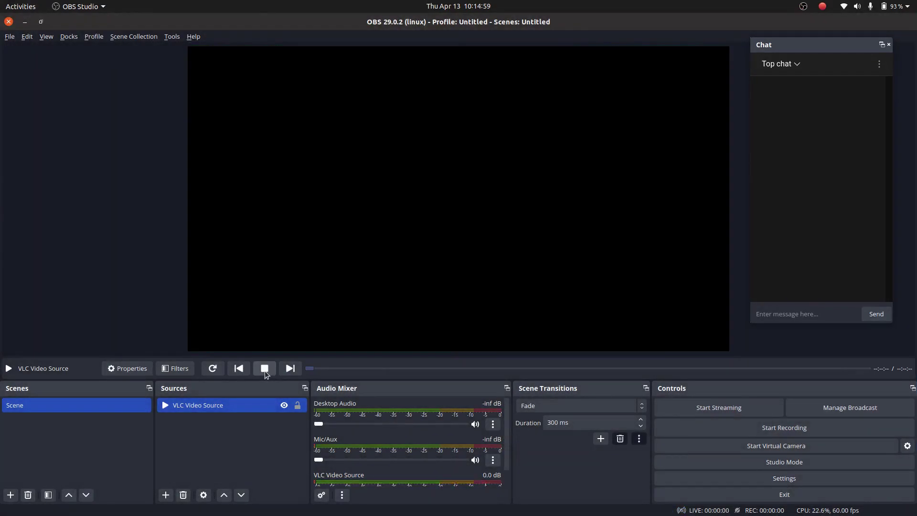
Switch to YouTube Studio's Live content list and open the Test stream's Options menu.
key("alt+Tab")
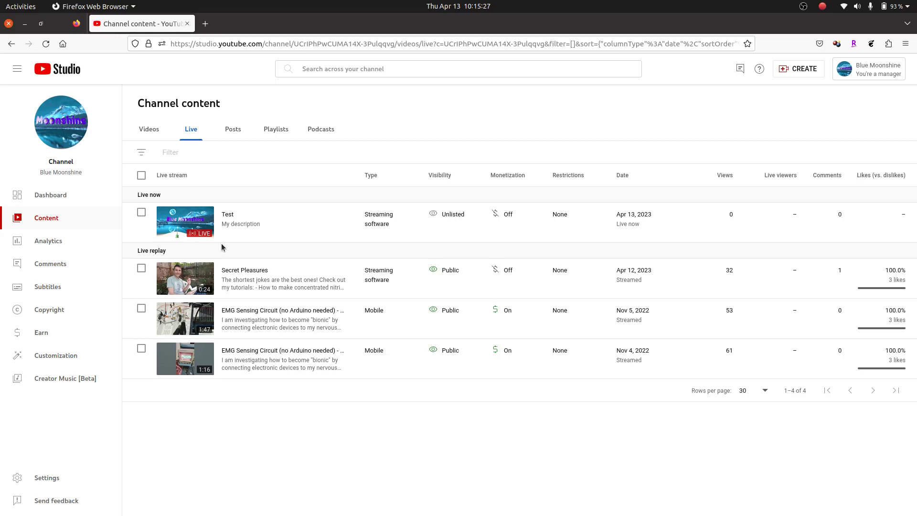
mouse_move(287, 225)
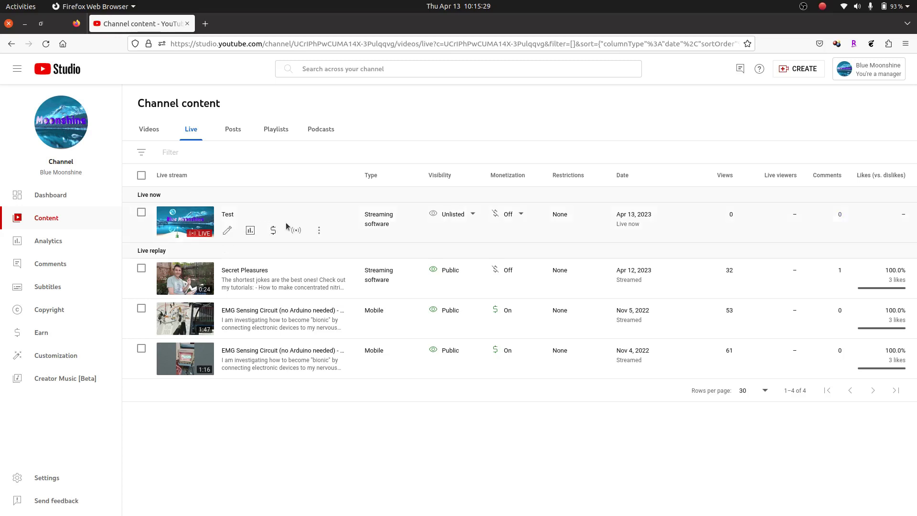
left_click(319, 232)
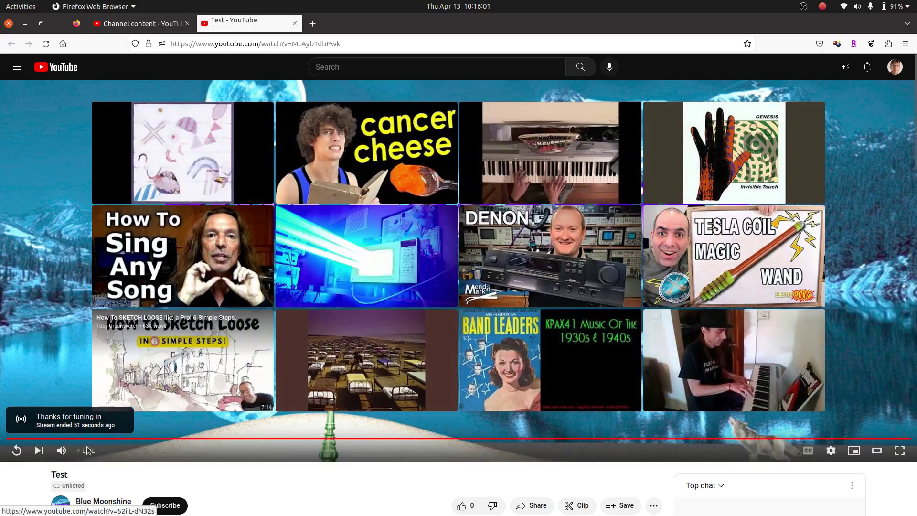
Replay the Test stream video from the start on its YouTube watch page.
left_click(16, 450)
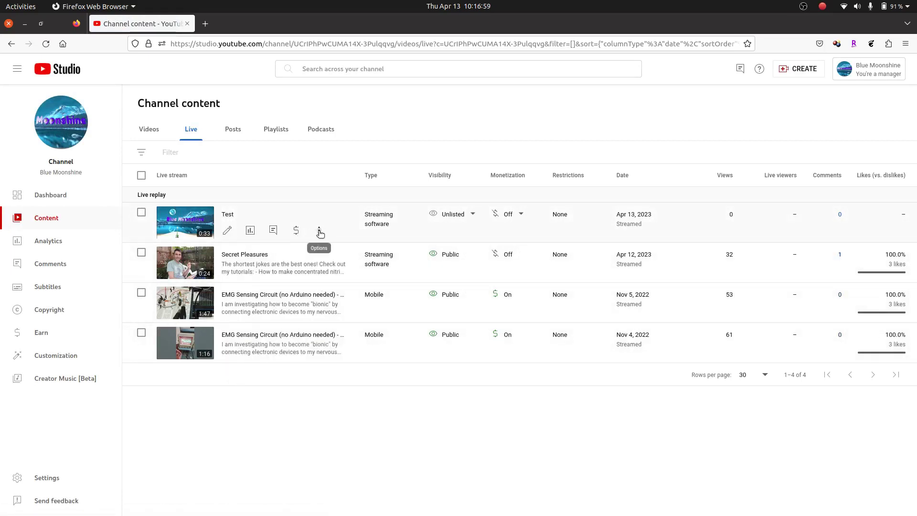
Copy the Test replay's shareable link from its Options menu, then reopen the menu.
left_click(319, 231)
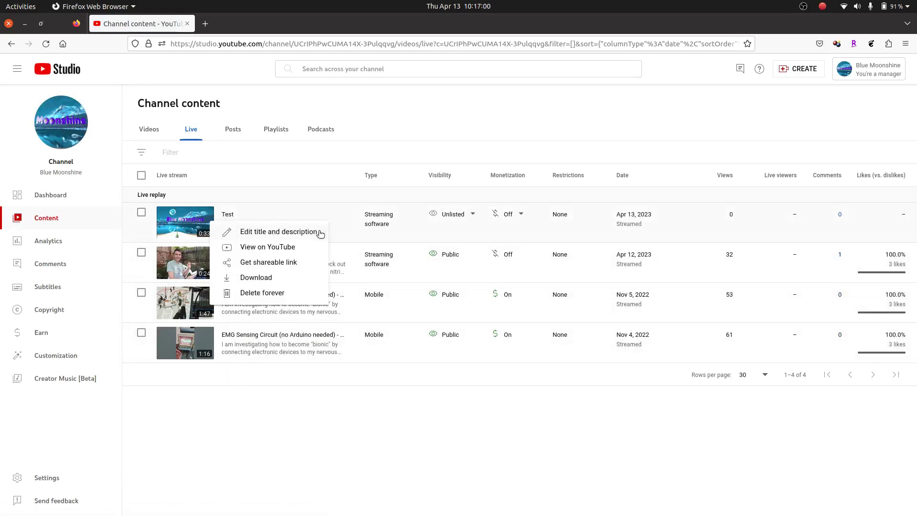
left_click(287, 263)
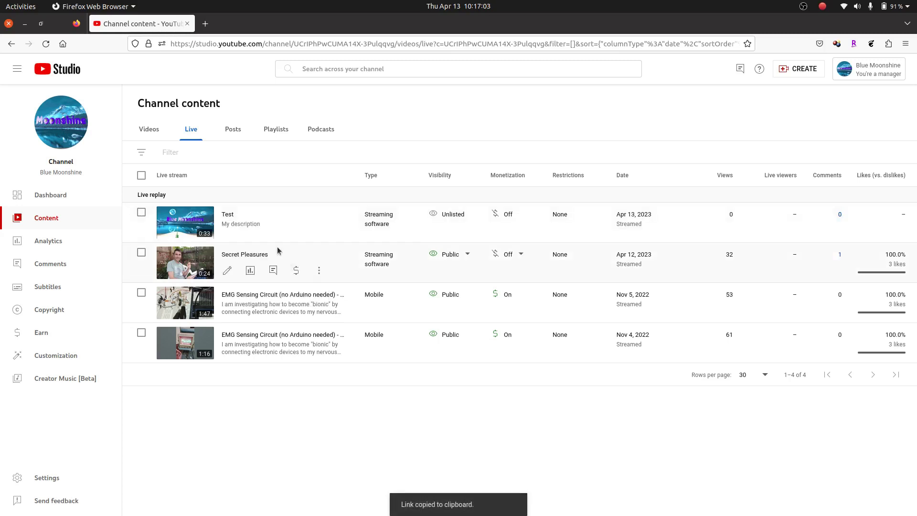
left_click(319, 231)
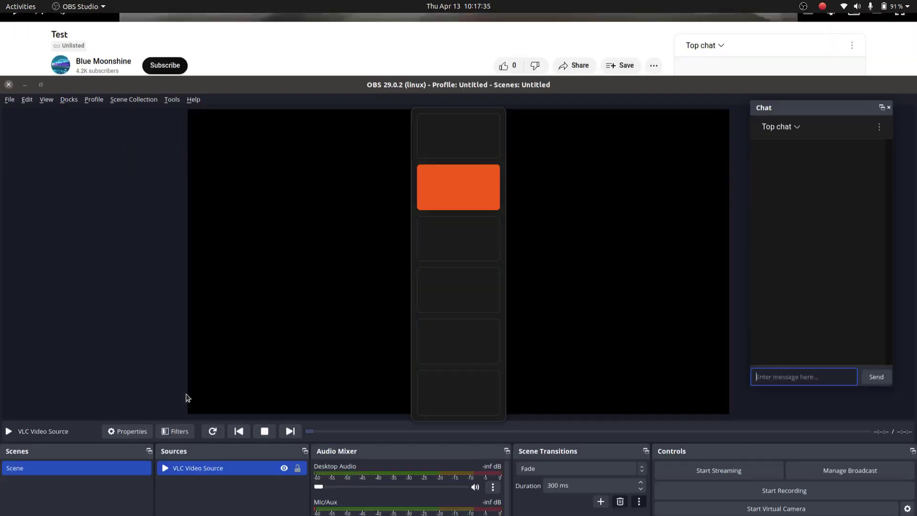
Cycle through the open windows with Alt+Tab to get back to OBS Studio.
key("alt+Tab")
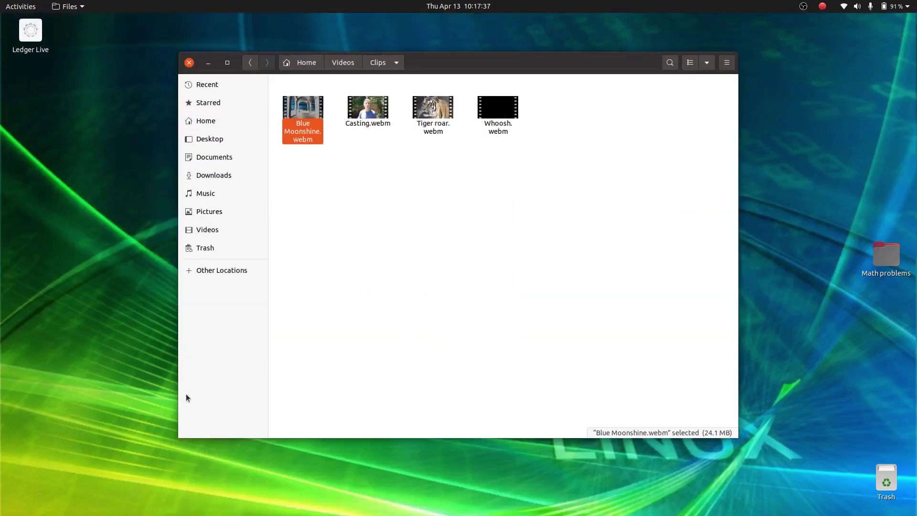
key("alt+Tab")
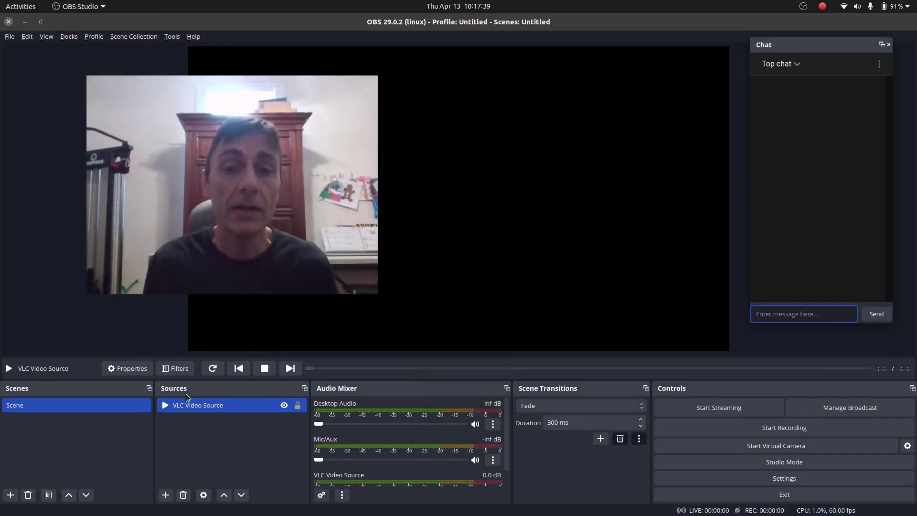